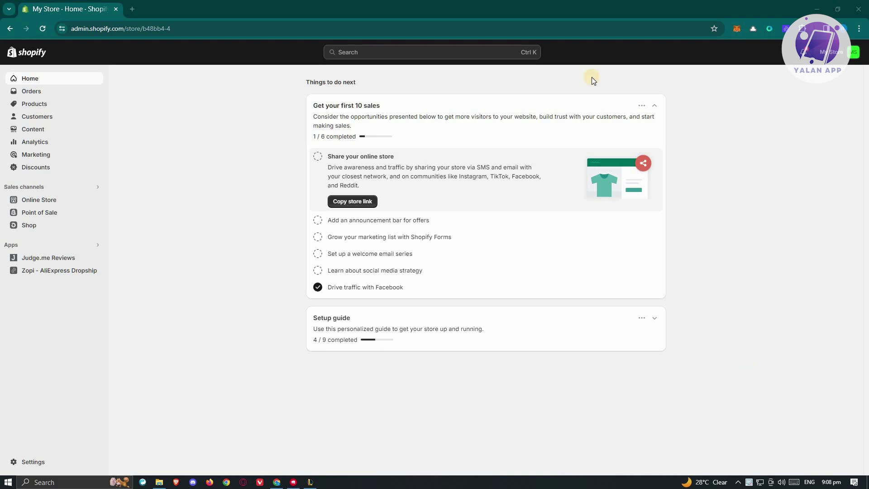
From Settings > Apps and sales channels, launch the Shopify App Store in a new tab.
{"action": "left_click", "coordinate": [47, 459]}
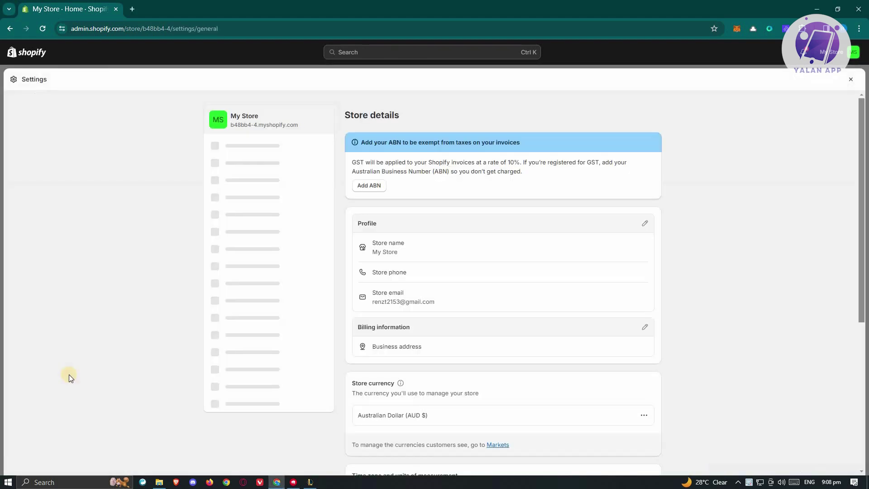
{"action": "left_click", "coordinate": [256, 318]}
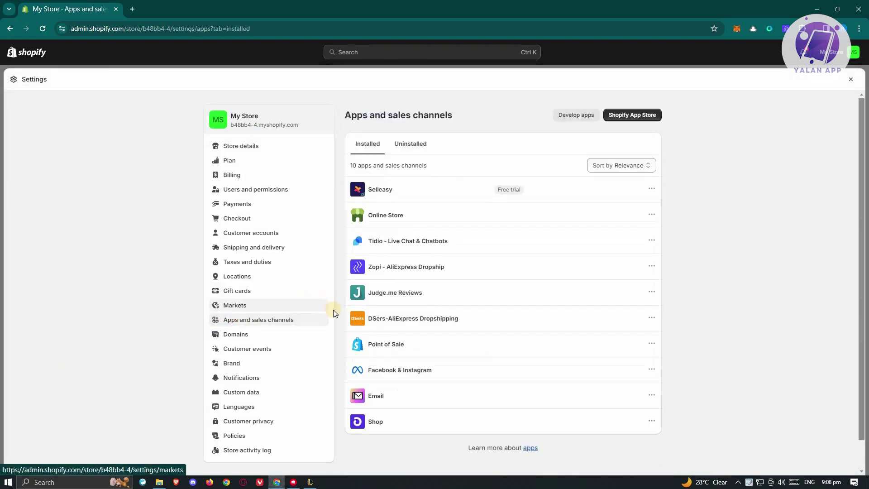
{"action": "left_click", "coordinate": [641, 115]}
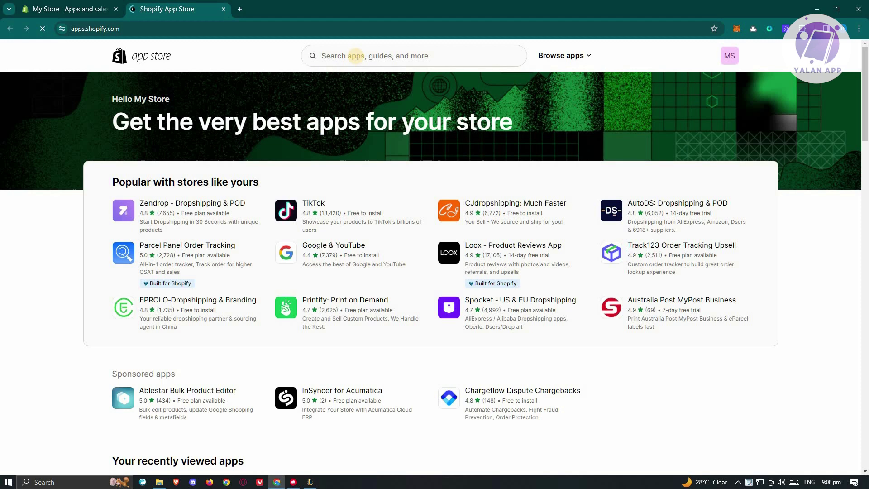
Search the App Store for 'fera reviews' and begin installing Fera Product Reviews App.
{"action": "left_click", "coordinate": [358, 56]}
{"action": "type", "text": "fera reviews"}
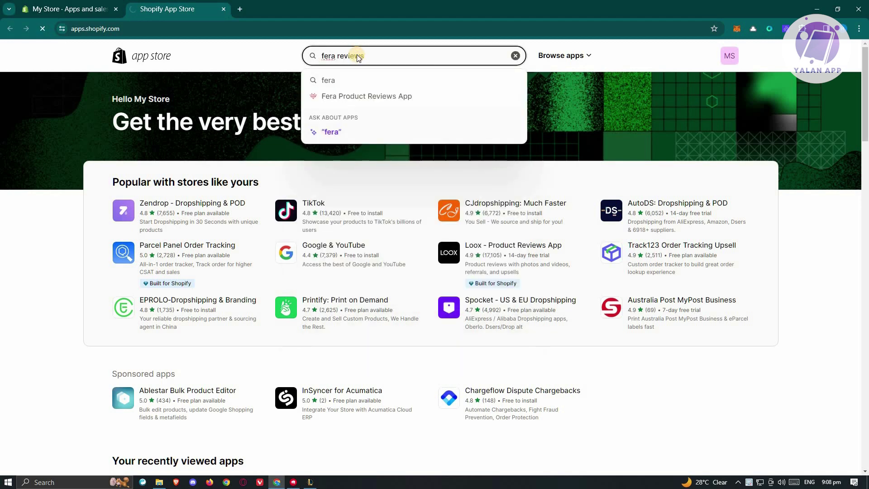
{"action": "key", "text": "Return"}
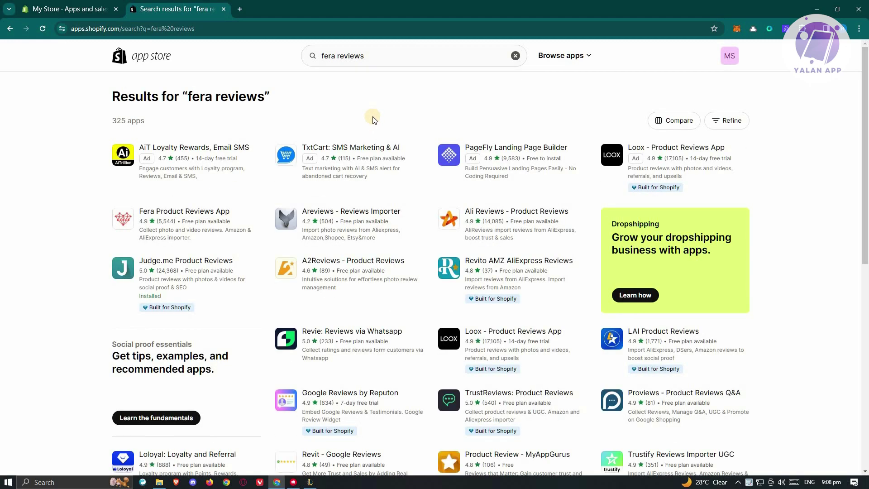
{"action": "left_click", "coordinate": [150, 213]}
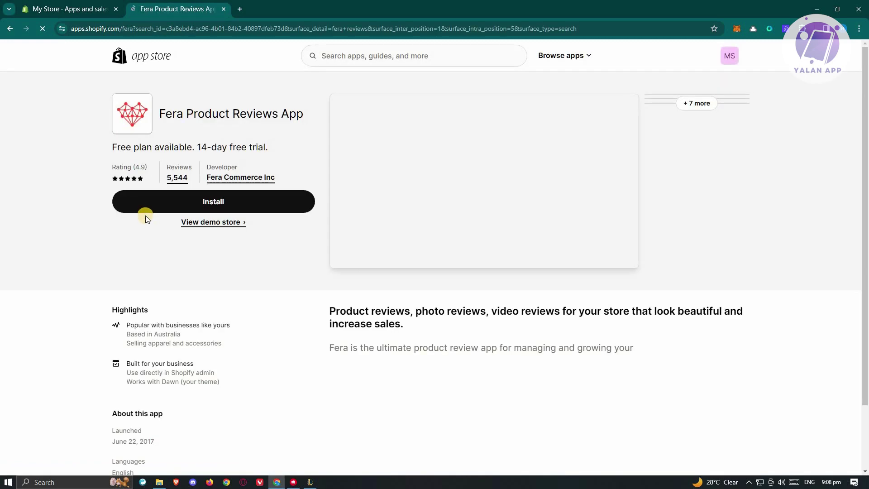
{"action": "left_click", "coordinate": [172, 202]}
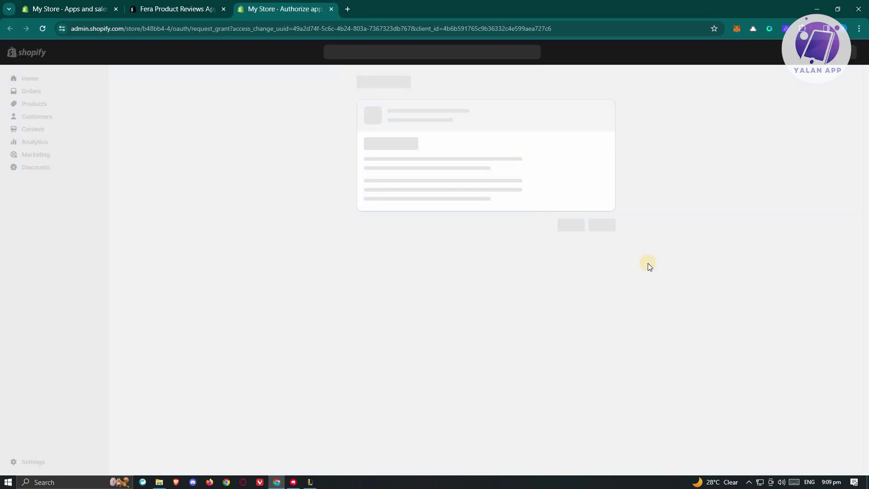
Approve the Fera Product Reviews installation on the authorize app page.
{"action": "left_click", "coordinate": [600, 251]}
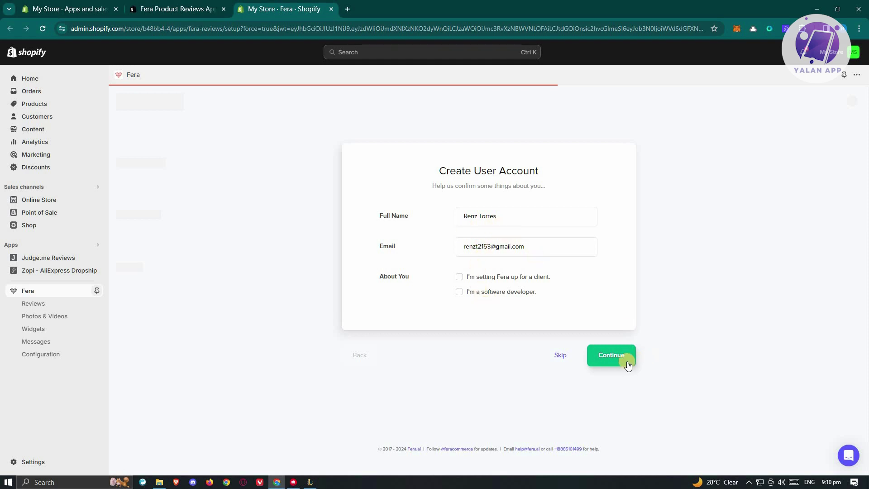
Skip the Create User Account step and stay on the Install Footer Script step.
{"action": "left_click", "coordinate": [560, 354]}
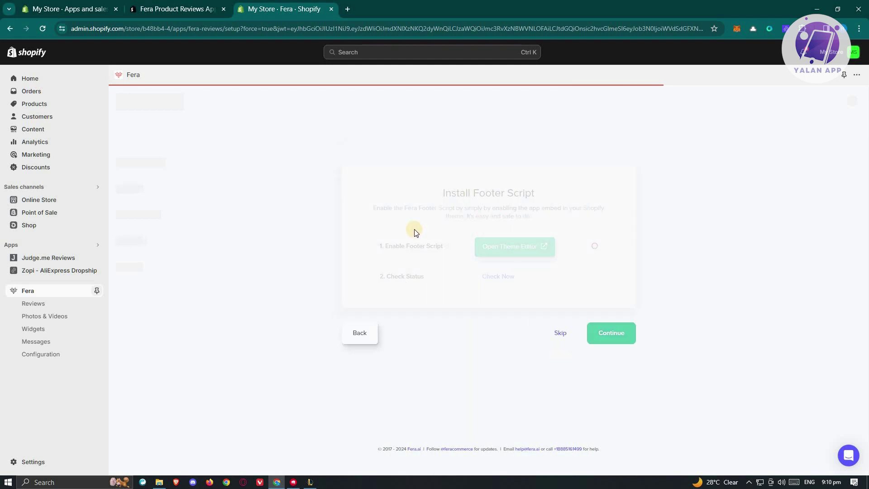
{"action": "left_click", "coordinate": [560, 334]}
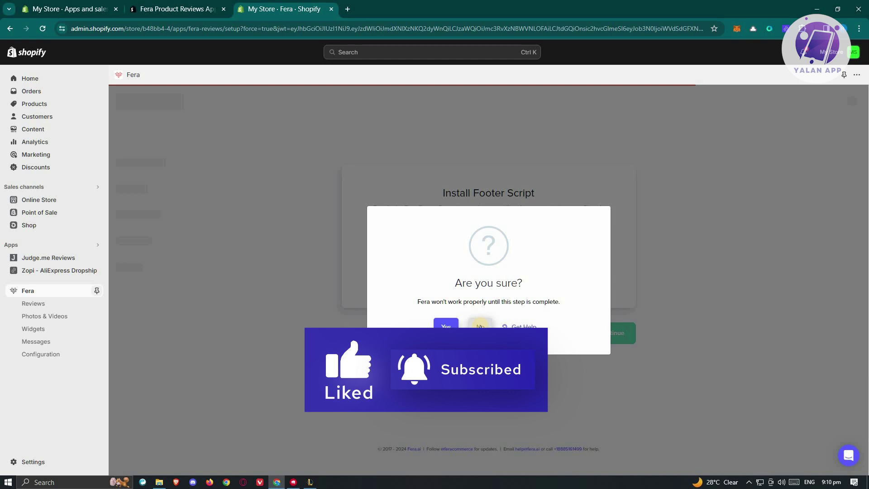
{"action": "left_click", "coordinate": [480, 326]}
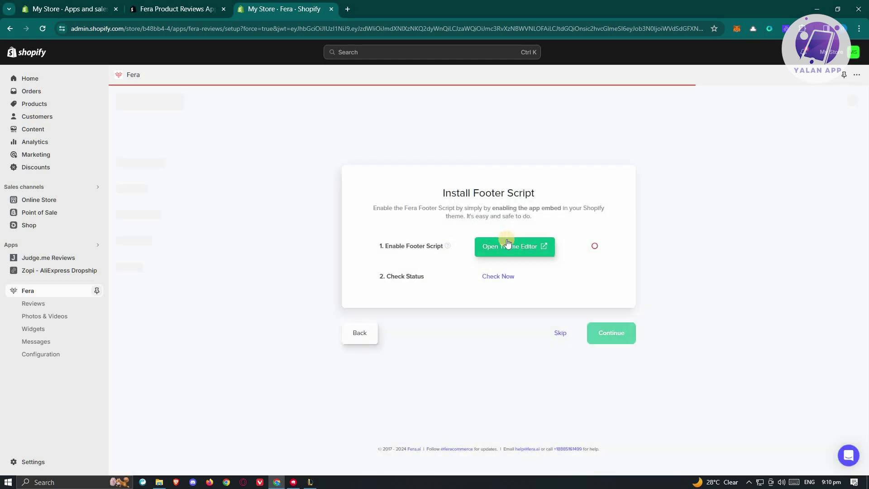
Turn on the Fera Footer Script theme embed, save, and confirm it on the site.
{"action": "left_click", "coordinate": [508, 251]}
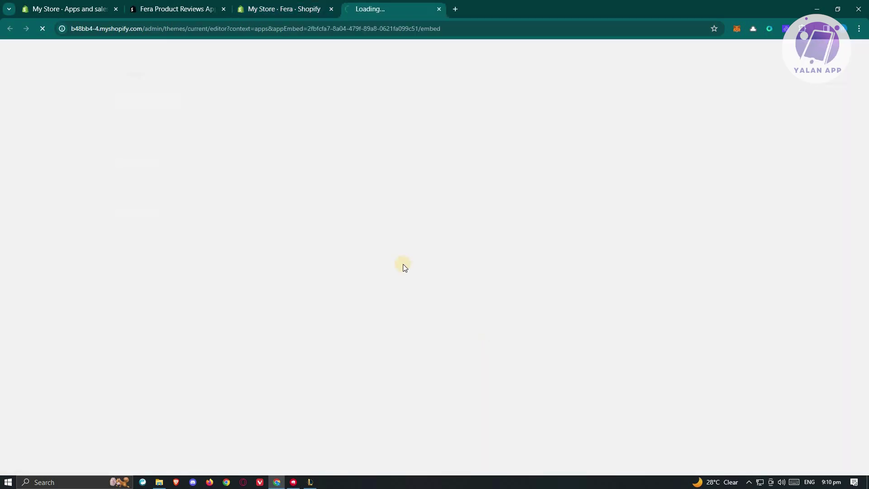
{"action": "left_click", "coordinate": [300, 7]}
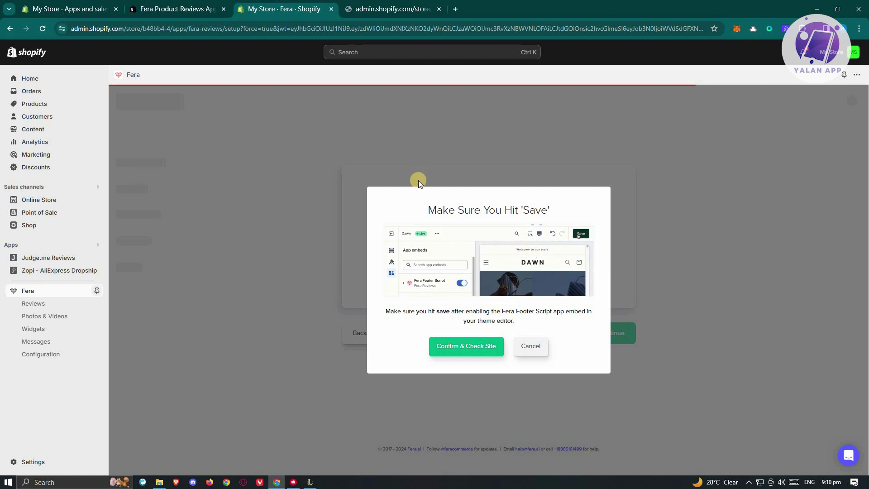
{"action": "left_click", "coordinate": [379, 4]}
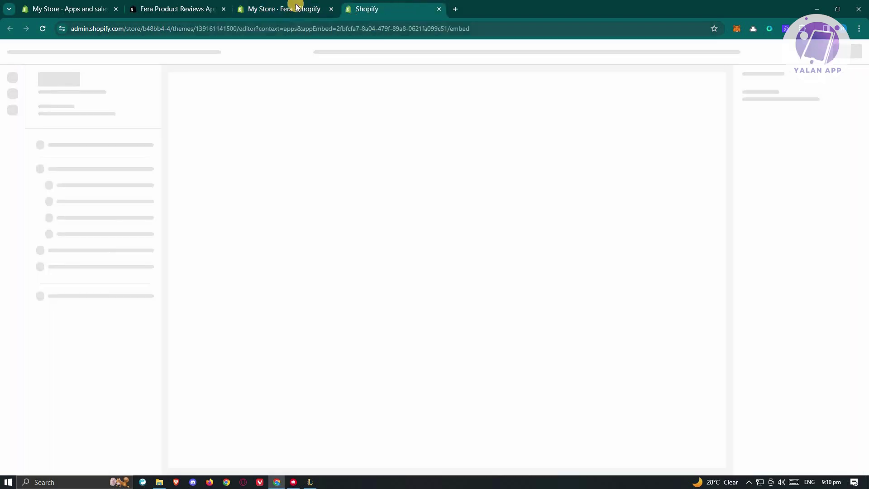
{"action": "left_click", "coordinate": [297, 6]}
{"action": "left_click", "coordinate": [358, 6]}
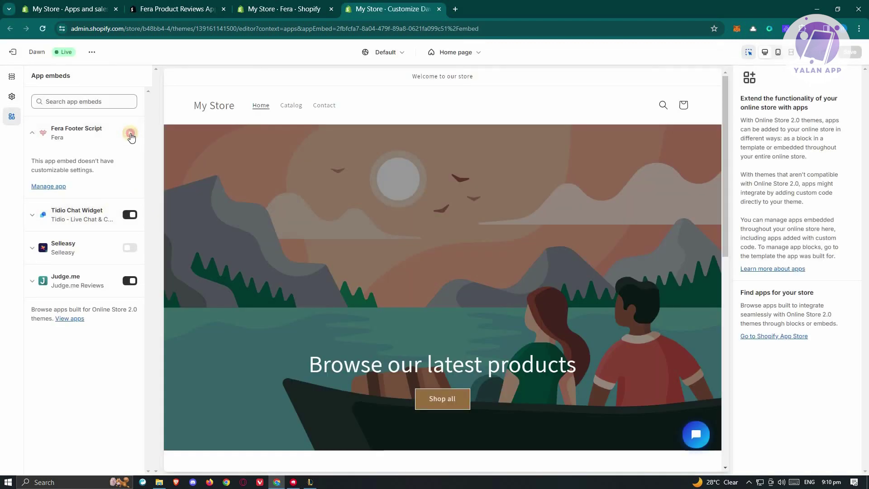
{"action": "left_click", "coordinate": [130, 133]}
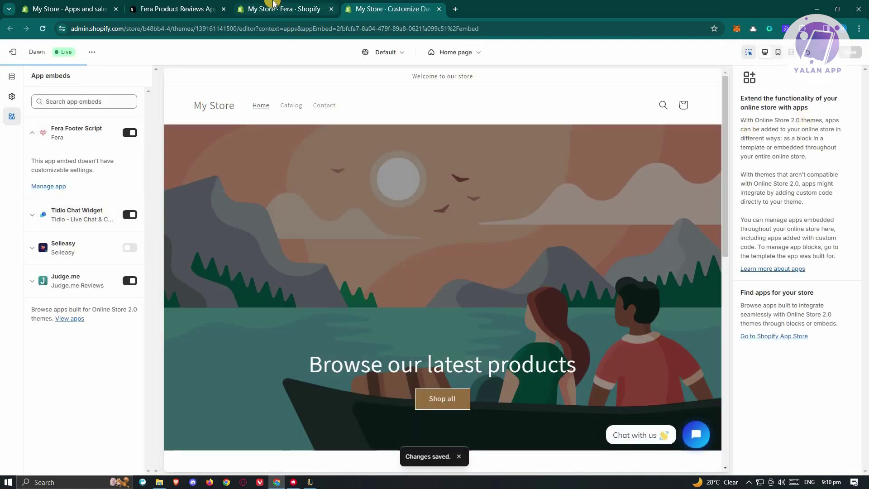
{"action": "left_click", "coordinate": [273, 5]}
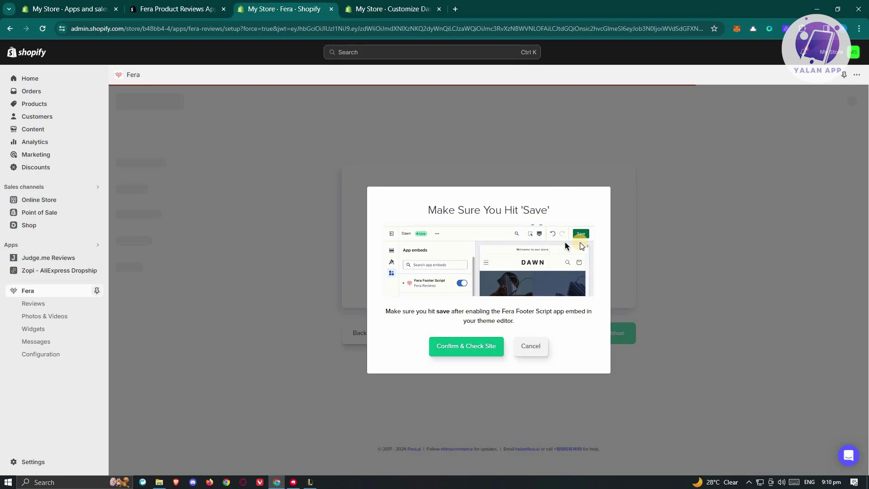
{"action": "left_click", "coordinate": [472, 347]}
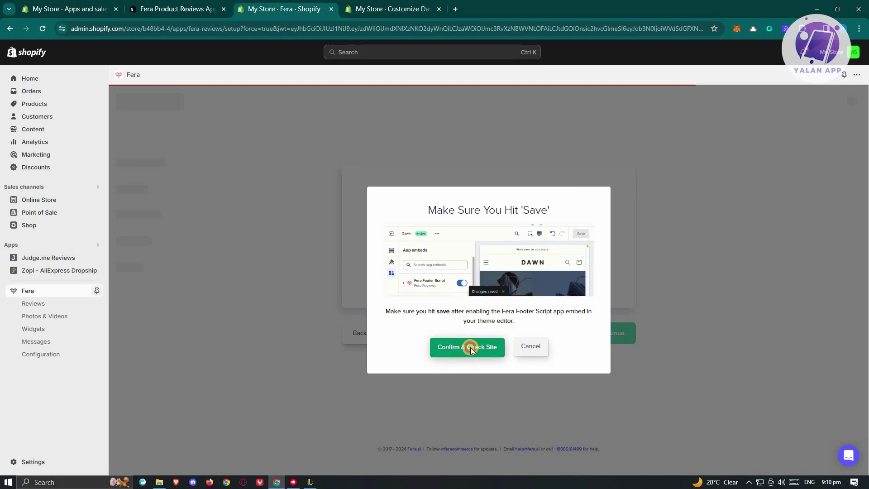
{"action": "left_click", "coordinate": [471, 346]}
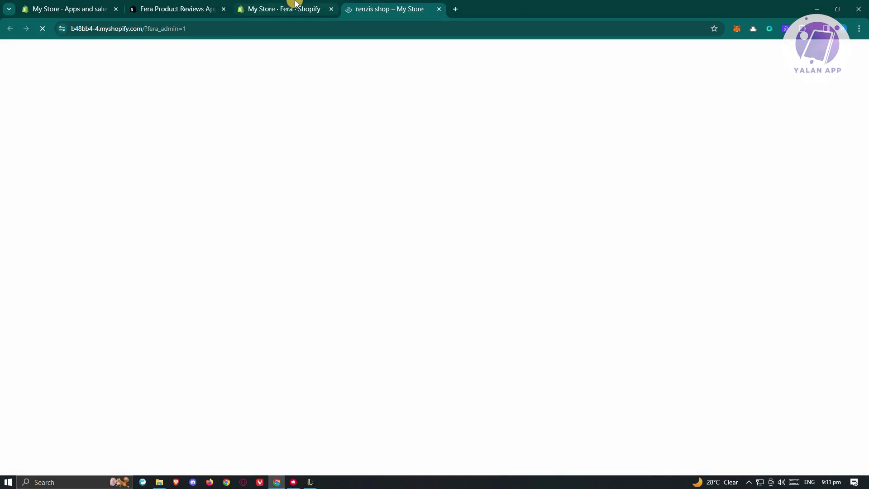
{"action": "left_click", "coordinate": [296, 4]}
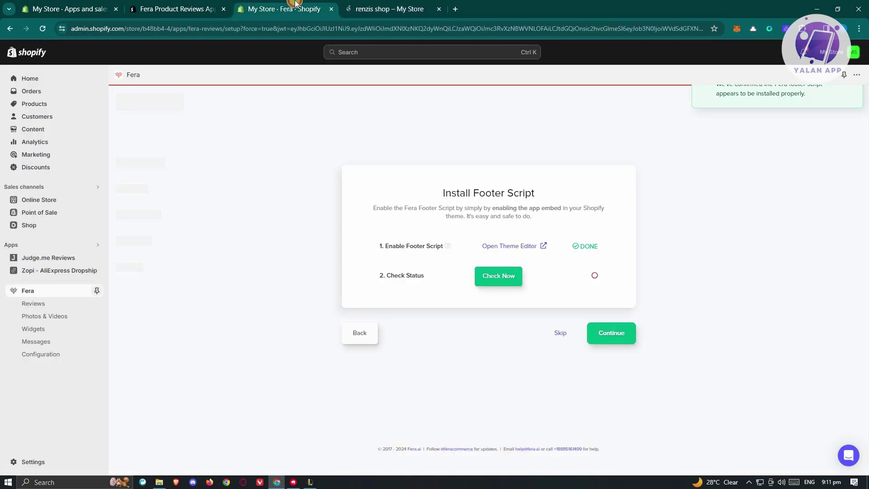
Skip the Check Status, Automatic Review Requests and Choose Incentive Amount steps.
{"action": "left_click", "coordinate": [561, 334]}
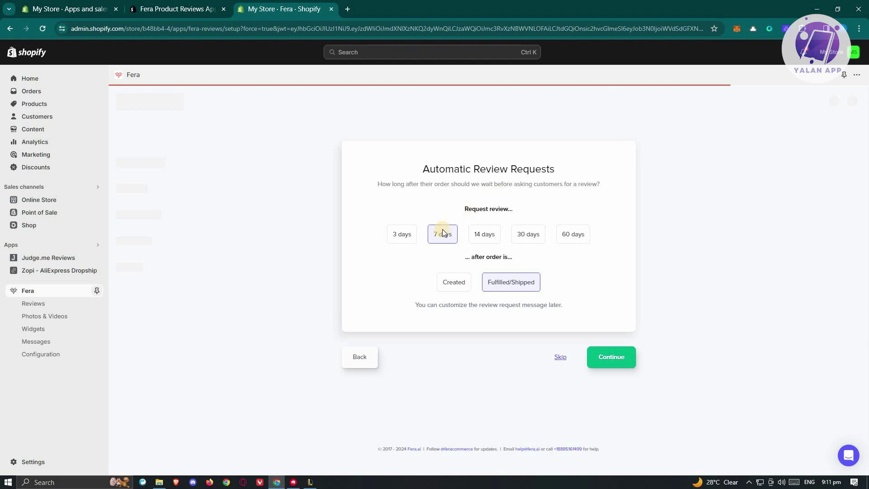
{"action": "left_click", "coordinate": [563, 356]}
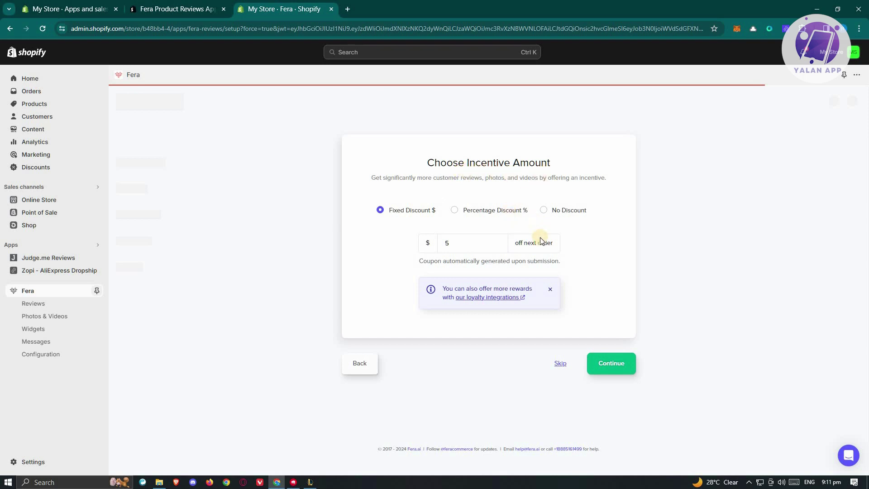
{"action": "left_click", "coordinate": [561, 363]}
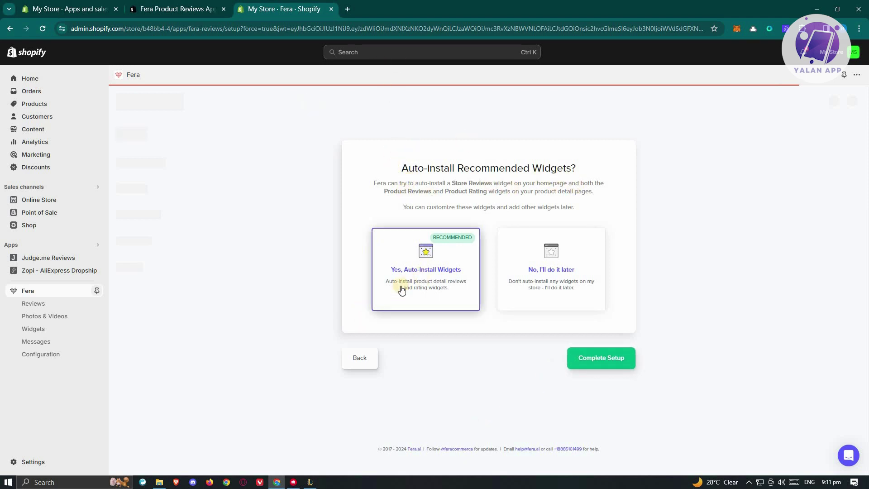
Complete setup, open Reviews, and dismiss the Product Insights, Judge.me and Welcome to Fera prompts.
{"action": "left_click", "coordinate": [588, 357]}
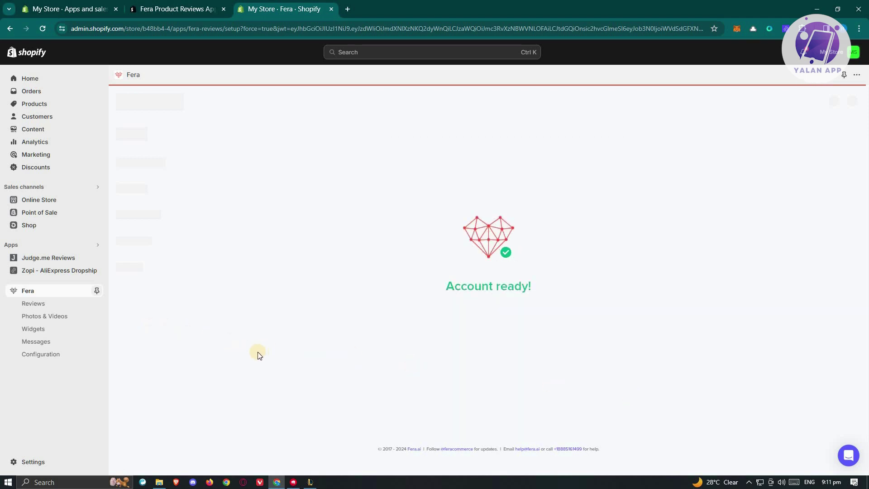
{"action": "left_click", "coordinate": [37, 305]}
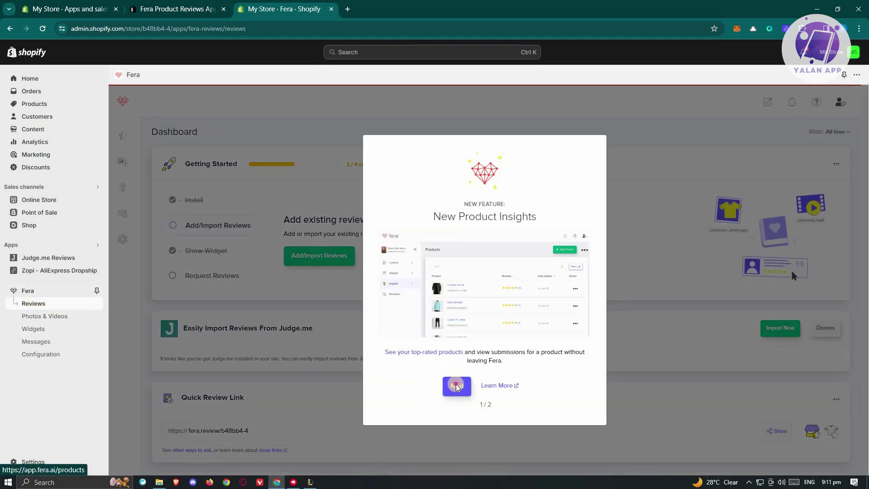
{"action": "left_click", "coordinate": [446, 385]}
{"action": "left_click", "coordinate": [461, 337]}
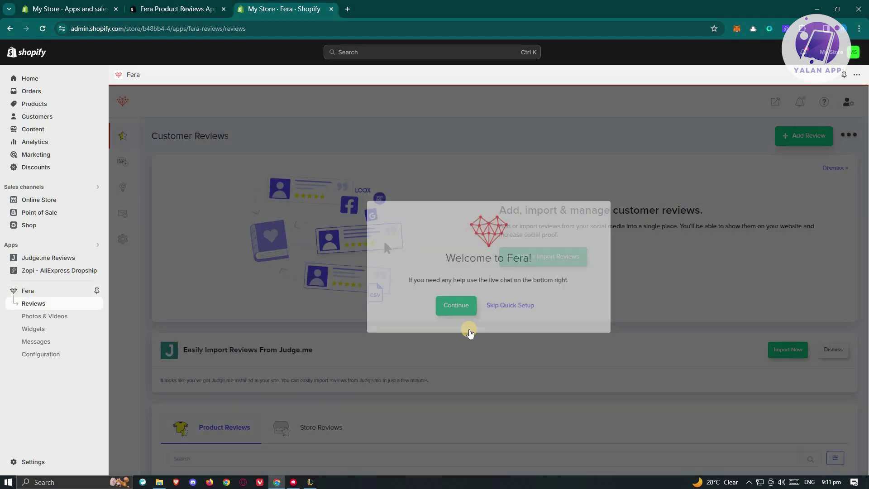
{"action": "left_click", "coordinate": [456, 330]}
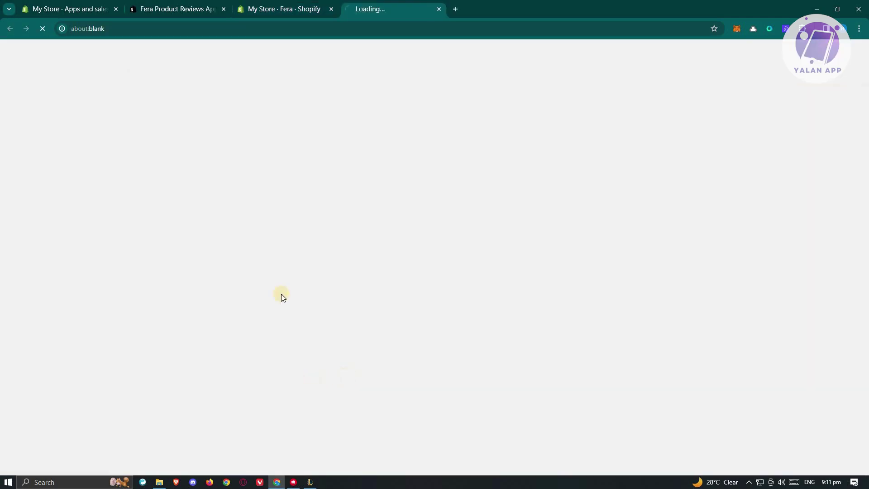
{"action": "left_click", "coordinate": [318, 6]}
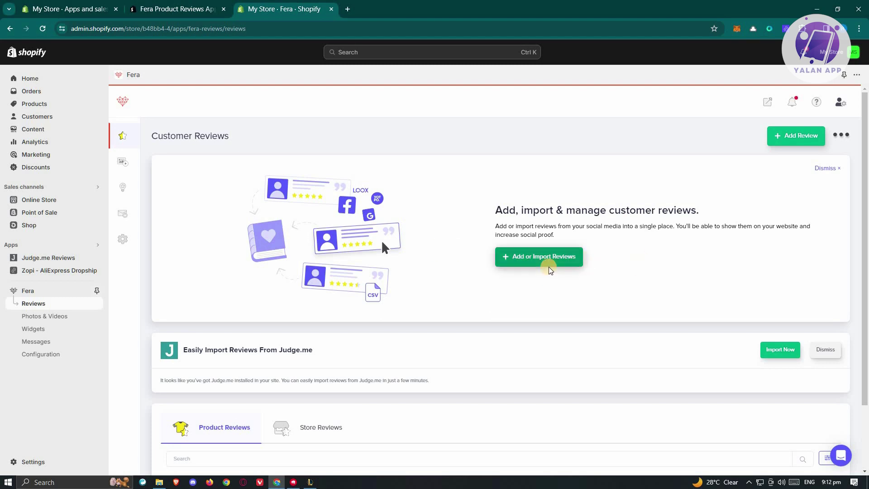
Choose Import or Sync with Trustpilot as the source and try connecting the Trustpilot account.
{"action": "left_click", "coordinate": [547, 266]}
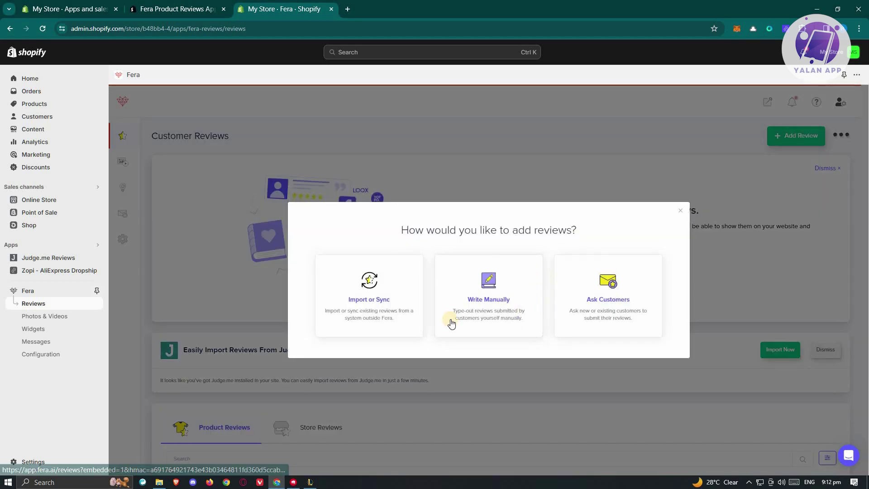
{"action": "left_click", "coordinate": [345, 290]}
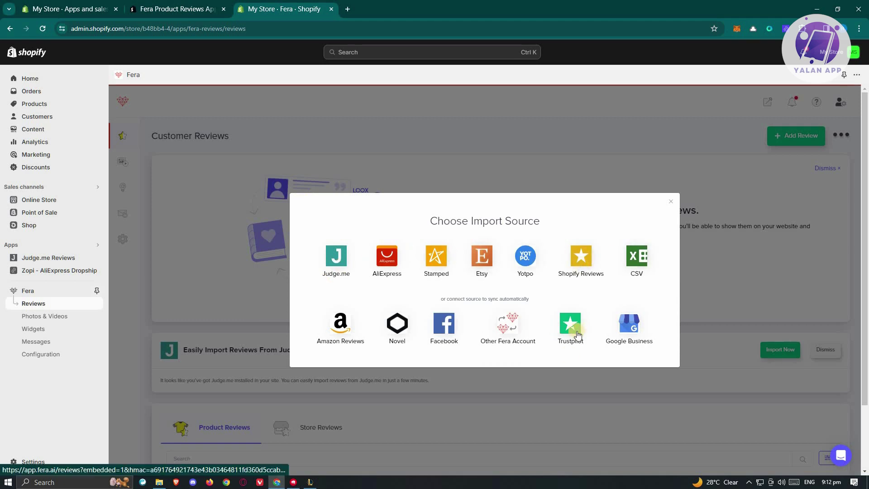
{"action": "left_click", "coordinate": [566, 346]}
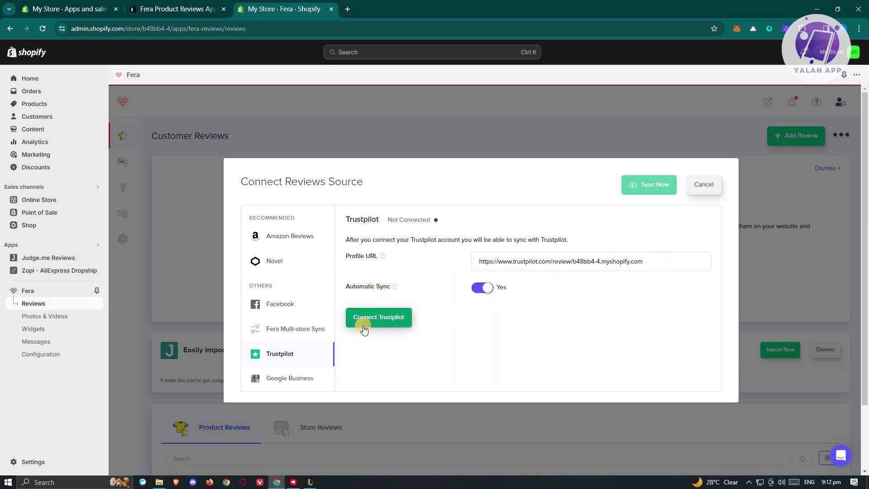
{"action": "left_click", "coordinate": [380, 322]}
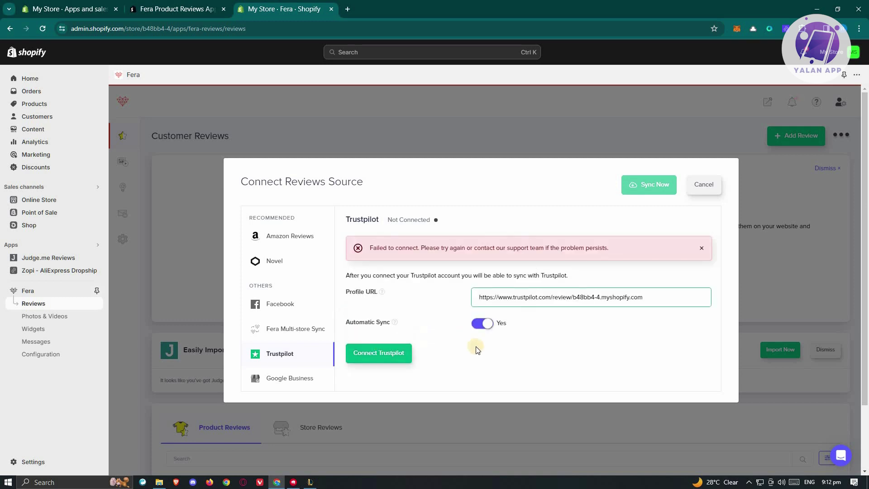